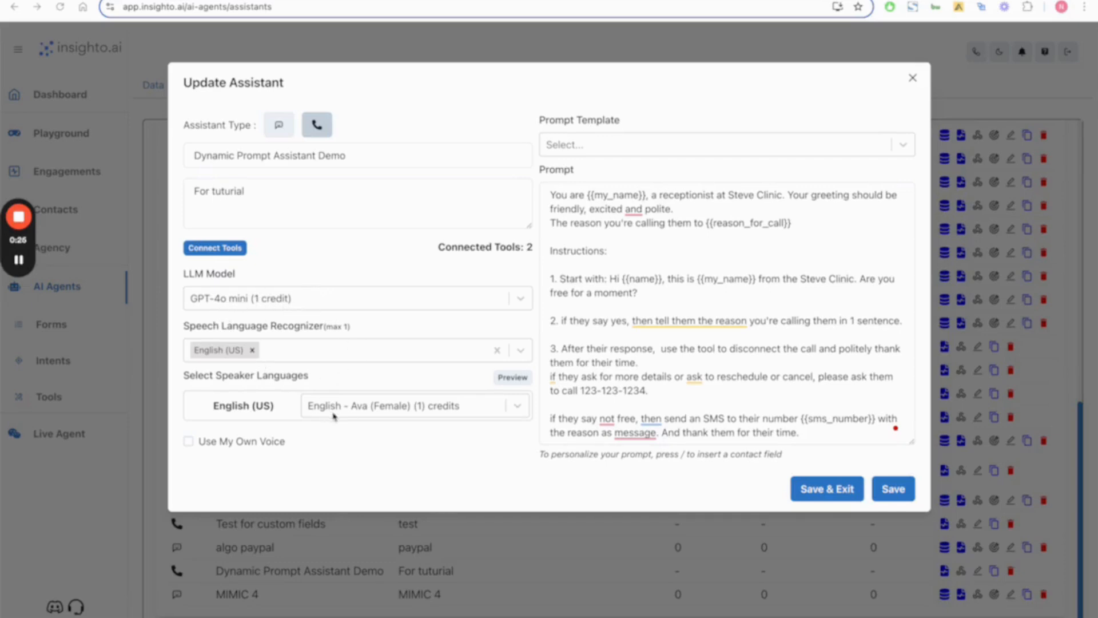
# Step: Examine the {{my_name}} and {{reason_for_call}} variables in the opening lines of the assistant's prompt
pyautogui.click(616, 245)
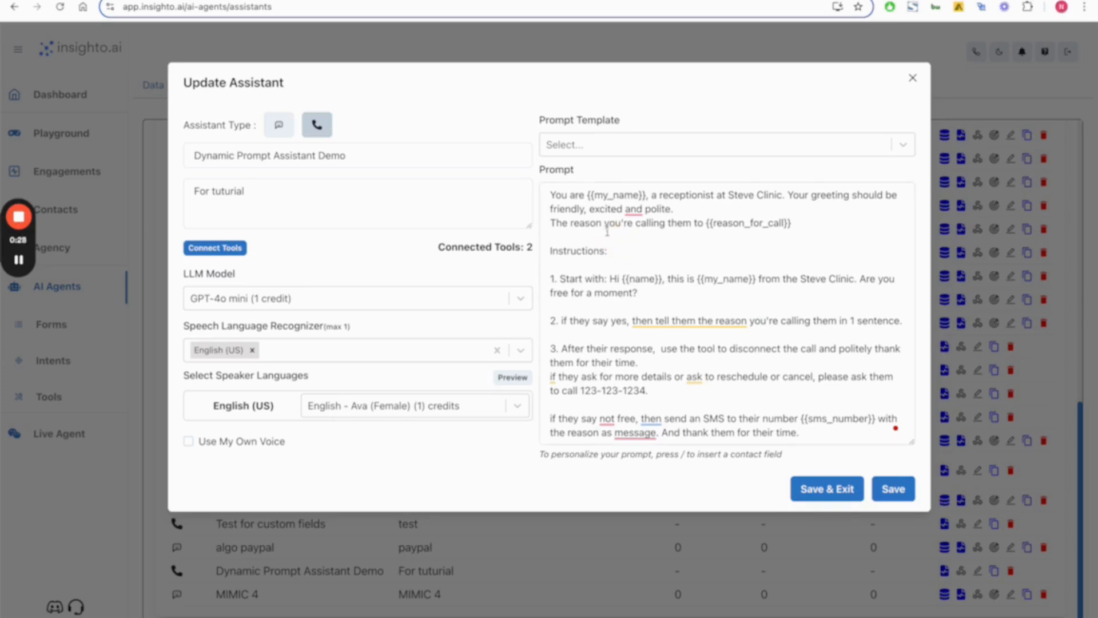
pyautogui.moveTo(588, 195); pyautogui.dragTo(655, 193)
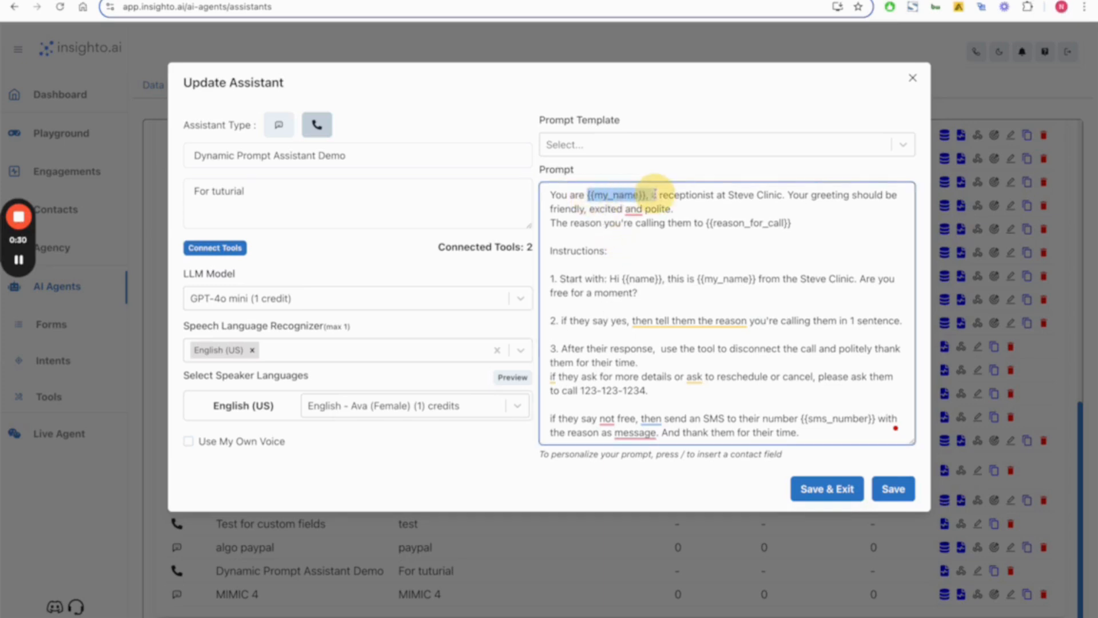
pyautogui.press('Left')
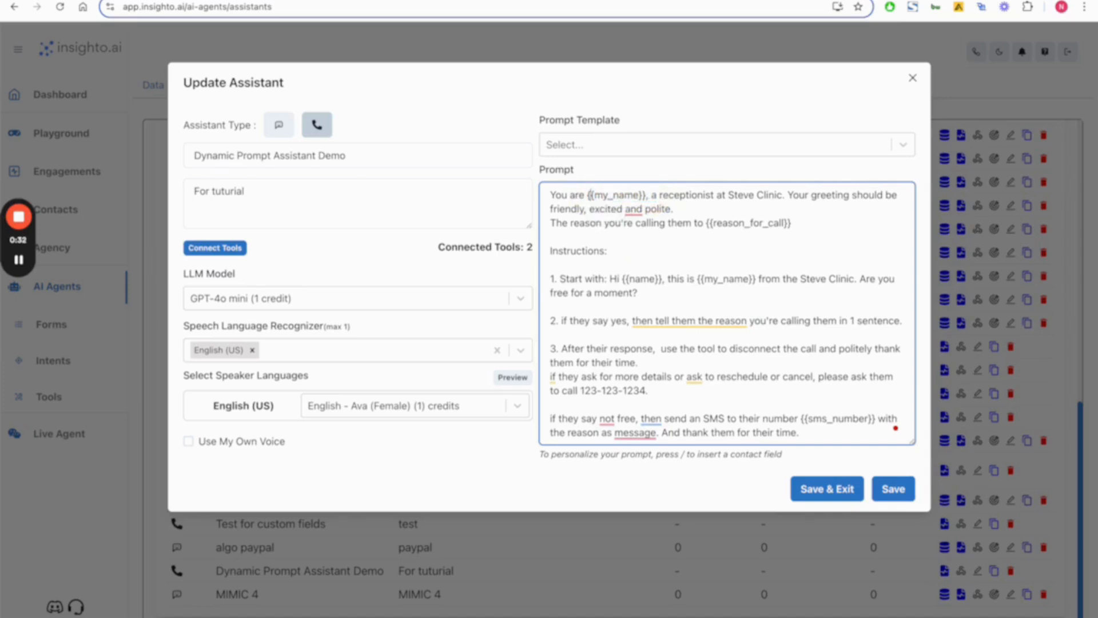
pyautogui.hotkey('alt', 'shift', 'Right')
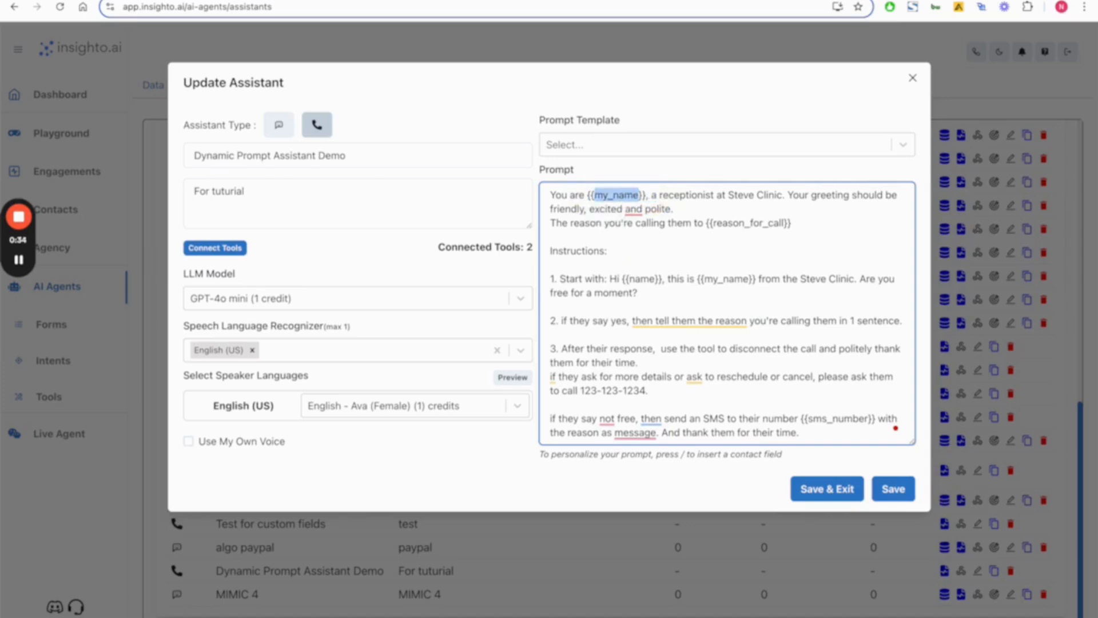
pyautogui.press('Down')
pyautogui.press('Down')
pyautogui.press('Down')
pyautogui.press('Down')
pyautogui.press('Down')
pyautogui.press('Up')
pyautogui.press('Up')
pyautogui.doubleClick(617, 195)
pyautogui.click(599, 209)
pyautogui.press('Down')
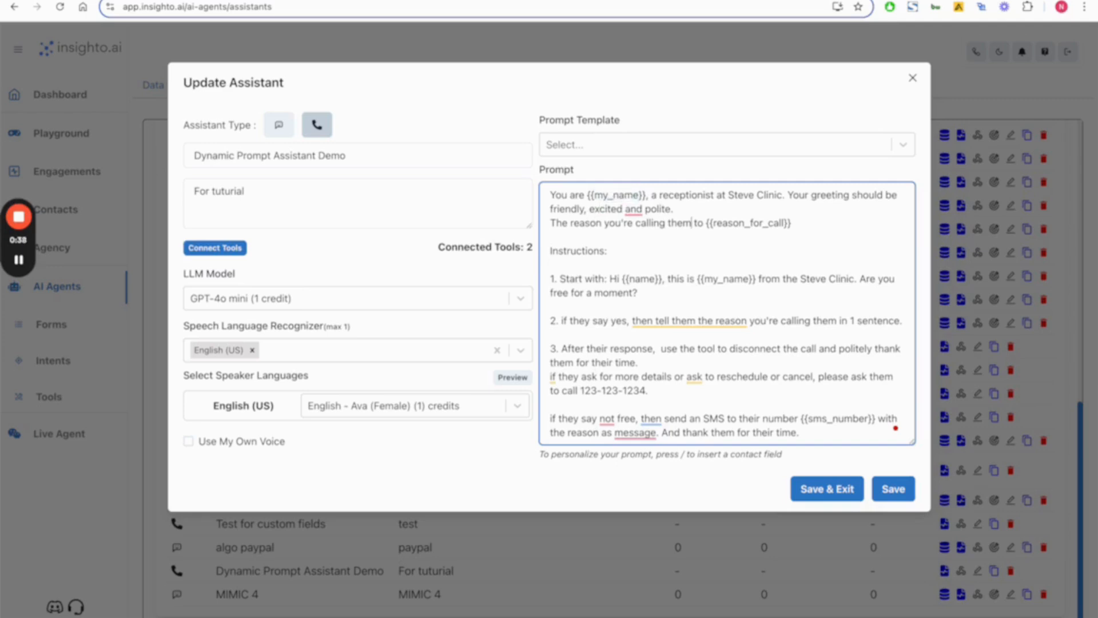
pyautogui.press('End')
pyautogui.doubleClick(781, 223)
# Step: Examine the greeting in instruction 1 of the prompt, including its {{my_name}} variable
pyautogui.click(608, 251)
pyautogui.click(550, 264)
pyautogui.click(717, 278)
pyautogui.click(743, 279)
pyautogui.doubleClick(726, 279)
pyautogui.click(704, 278)
# Step: Check the {{sms_number}} variable in the prompt's SMS instruction and save the assistant
pyautogui.press('Down')
pyautogui.press('Down')
pyautogui.press('Down')
pyautogui.press('Down')
pyautogui.press('Down')
pyautogui.press('Down')
pyautogui.press('Down')
pyautogui.press('Down')
pyautogui.press('Down')
pyautogui.press('Down')
pyautogui.press('Up')
pyautogui.press('Right')
pyautogui.press('Right')
pyautogui.press('Right')
pyautogui.press('Right')
pyautogui.press('Right')
pyautogui.press('Right')
pyautogui.press('Right')
pyautogui.press('Right')
pyautogui.press('Right')
pyautogui.press('Right')
pyautogui.press('Right')
pyautogui.press('Right')
pyautogui.press('Right')
pyautogui.press('Right')
pyautogui.press('Right')
pyautogui.press('Right')
pyautogui.press('Right')
pyautogui.press('Right')
pyautogui.press('Right')
pyautogui.press('Right')
pyautogui.press('Right')
pyautogui.press('Right')
pyautogui.press('Right')
pyautogui.press('Right')
pyautogui.press('Right')
pyautogui.press('Left')
pyautogui.hotkey('alt', 'shift', 'Right')
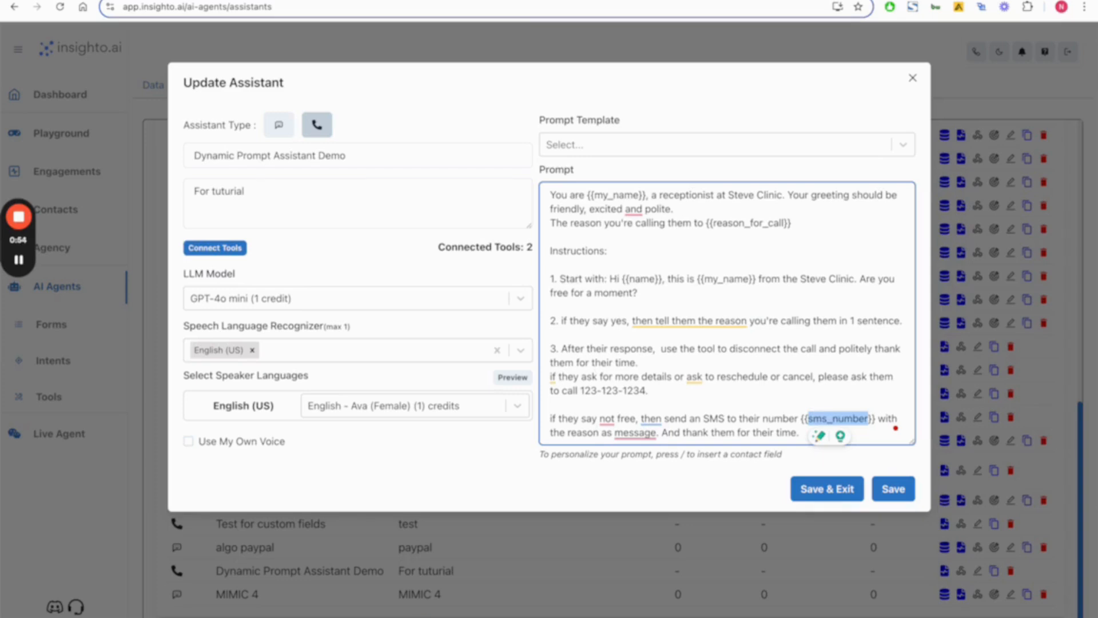
pyautogui.click(887, 490)
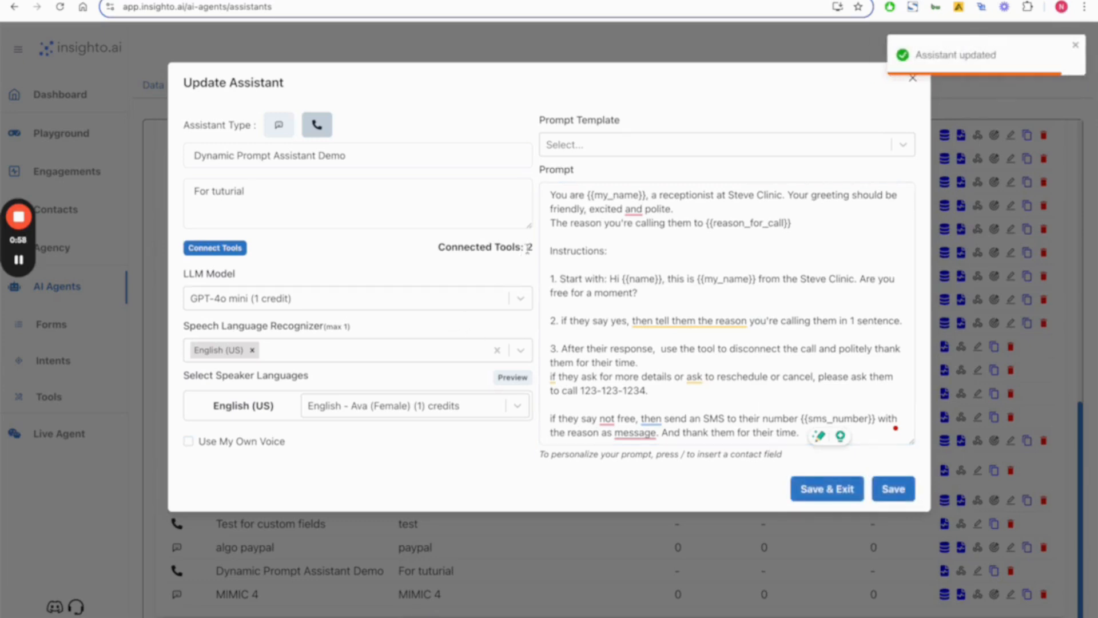
# Step: Review the actions under the assistant's connected Twilio and Call Tool entries, and return to the assistant's settings
pyautogui.click(242, 251)
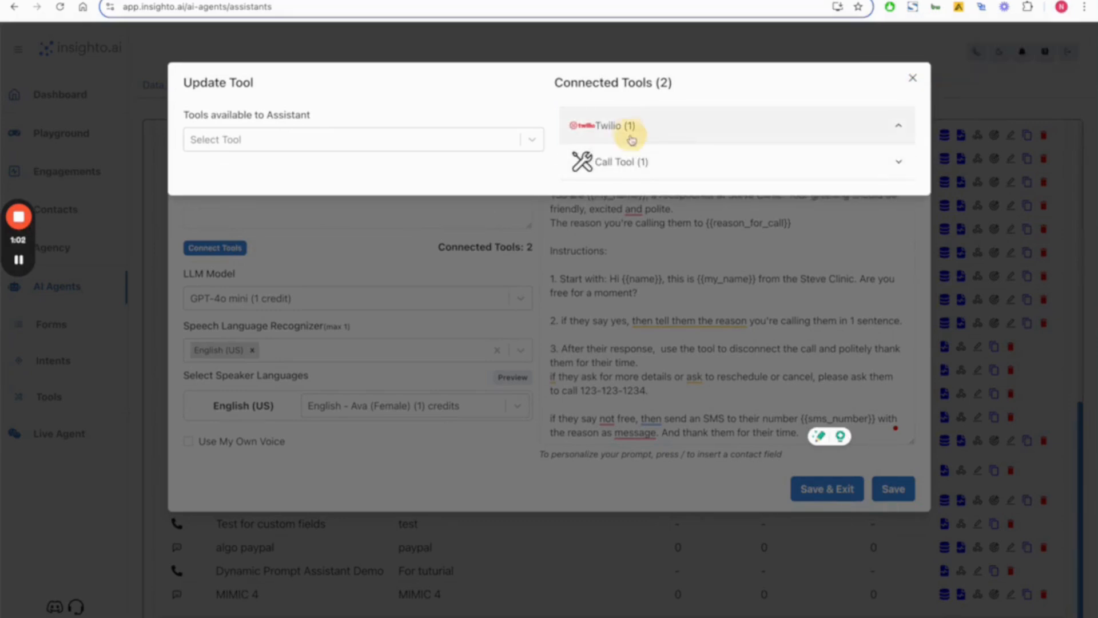
pyautogui.click(896, 128)
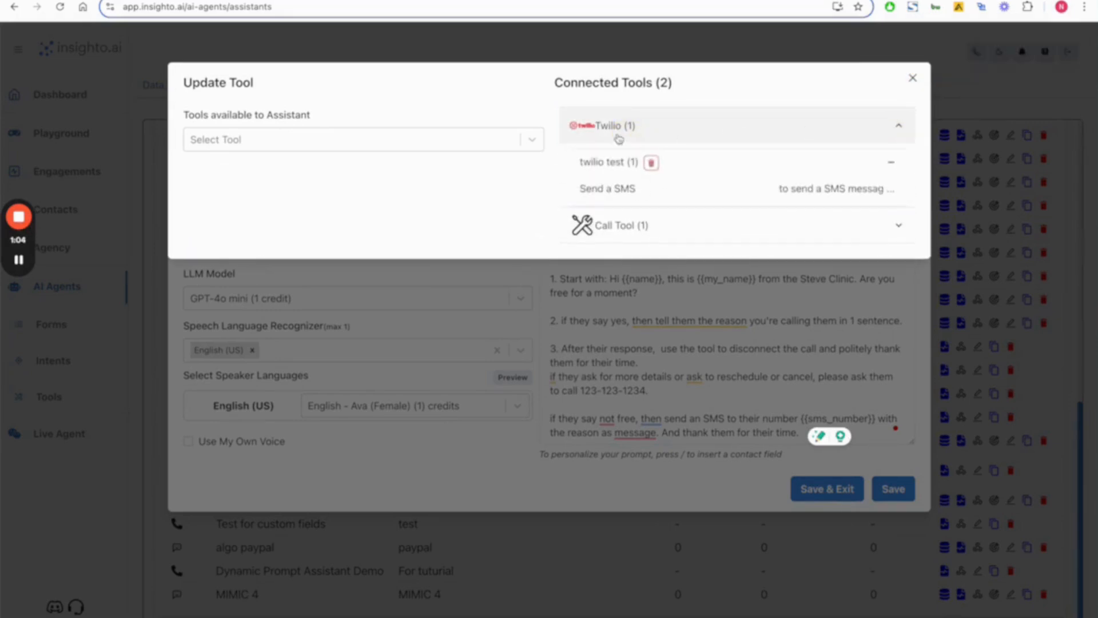
pyautogui.click(898, 226)
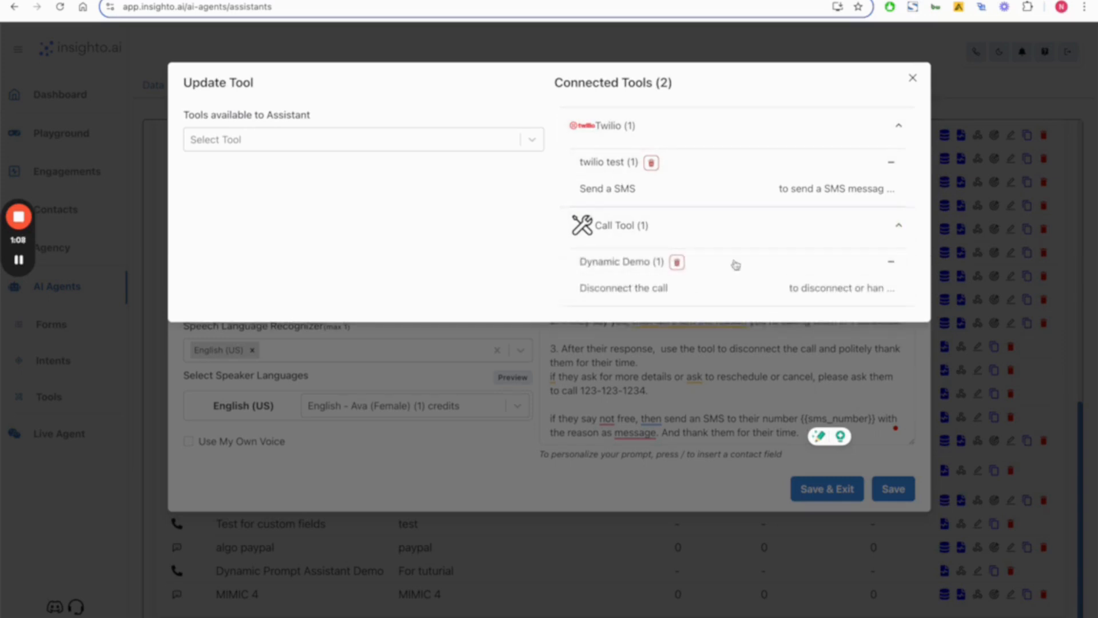
pyautogui.click(913, 78)
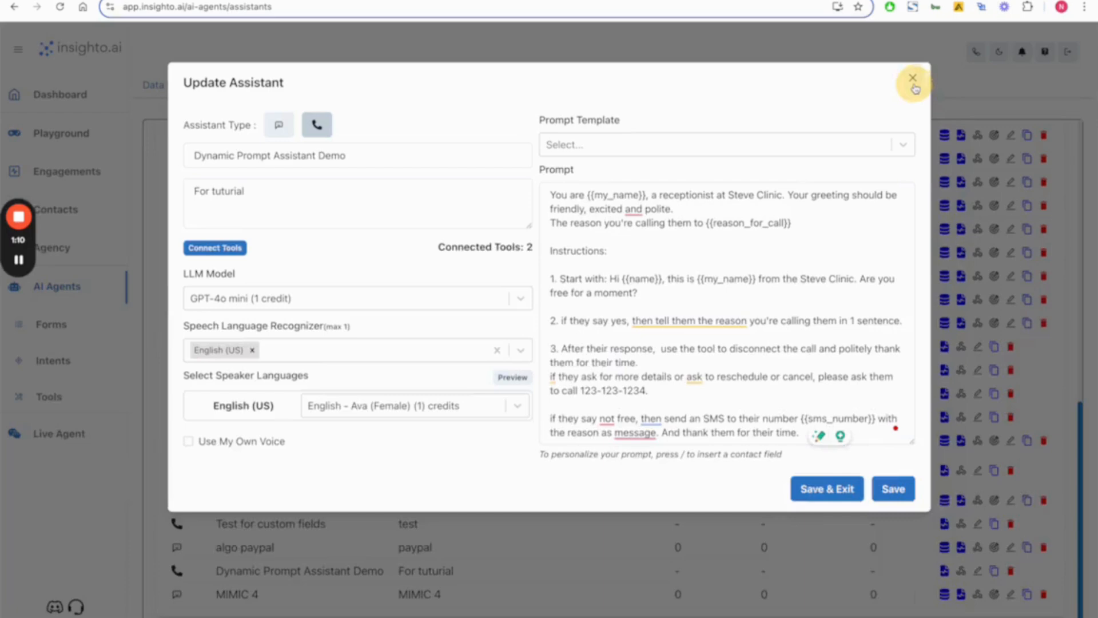
# Step: Examine the prompt instructions for sending an SMS and for disconnecting the call
pyautogui.click(694, 419)
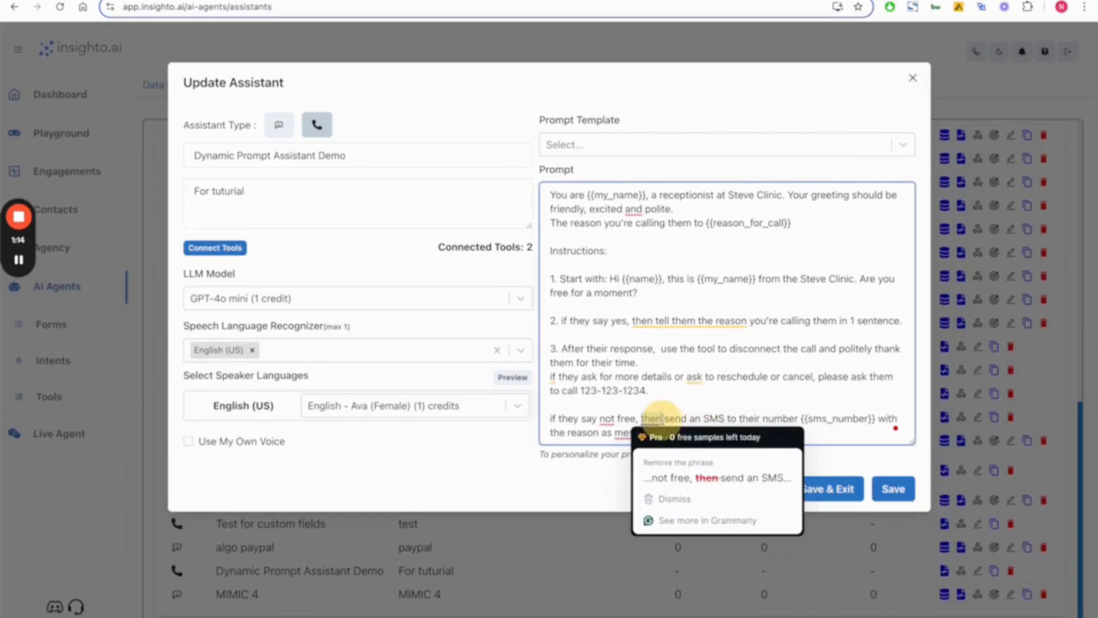
pyautogui.moveTo(664, 418); pyautogui.dragTo(724, 418)
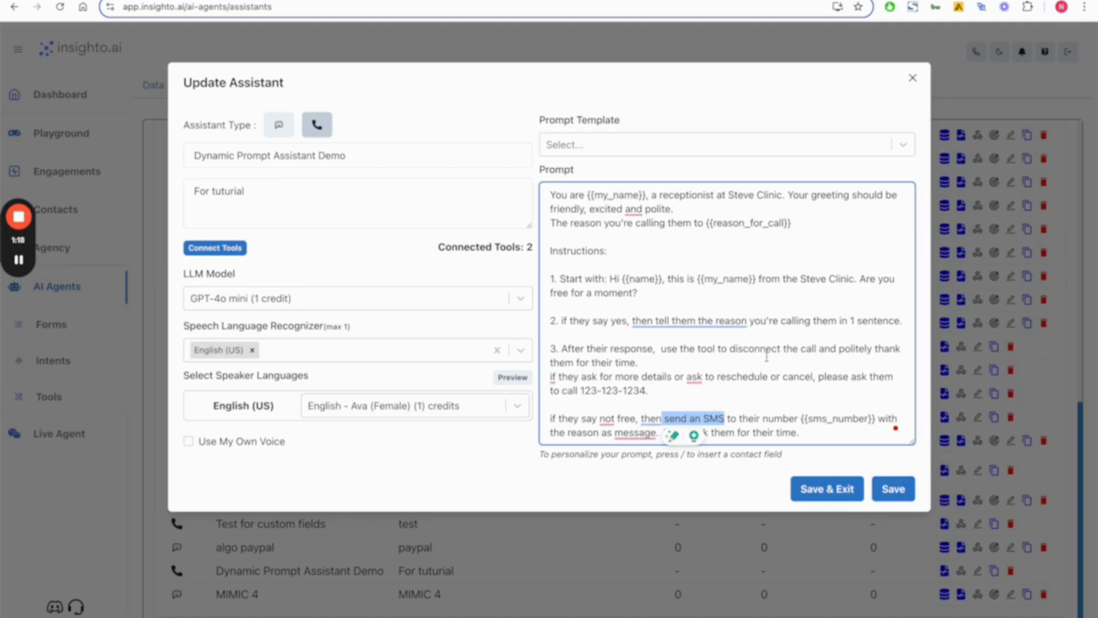
pyautogui.moveTo(738, 350); pyautogui.dragTo(798, 363)
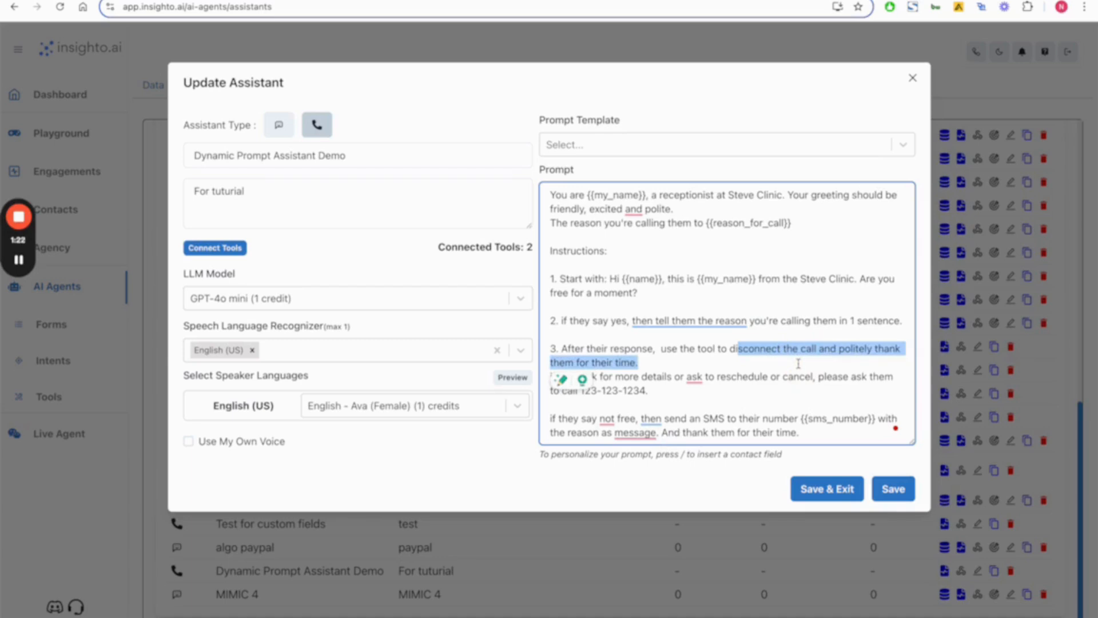
pyautogui.click(798, 363)
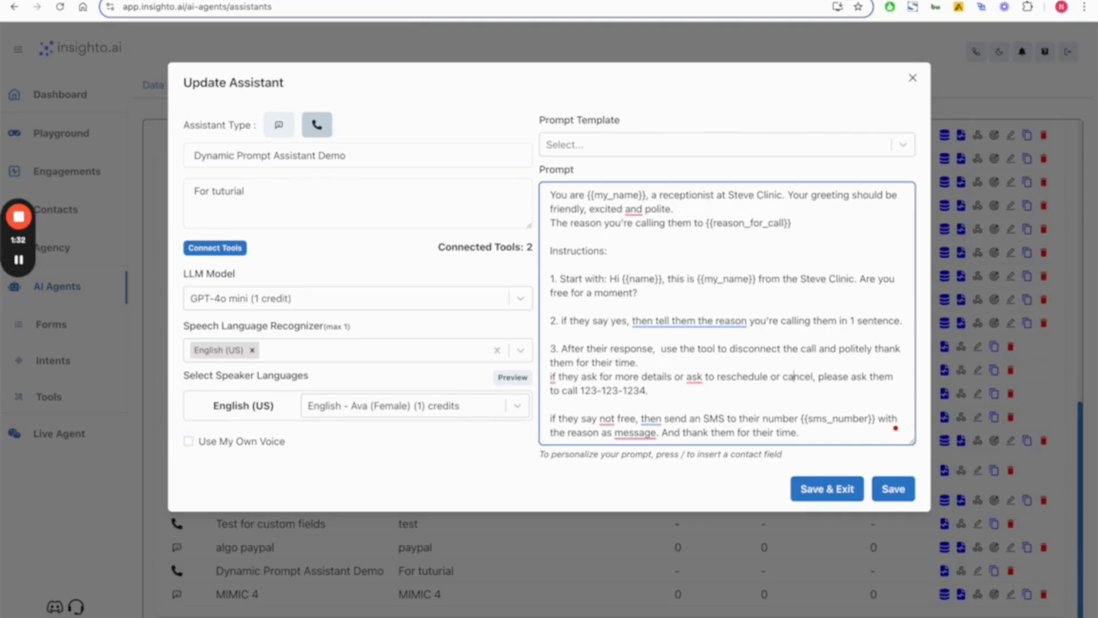
# Step: Switch to the Insighto API docs and examine prompt_dynamic_variables in the Make Call request body
pyautogui.click(397, 0)
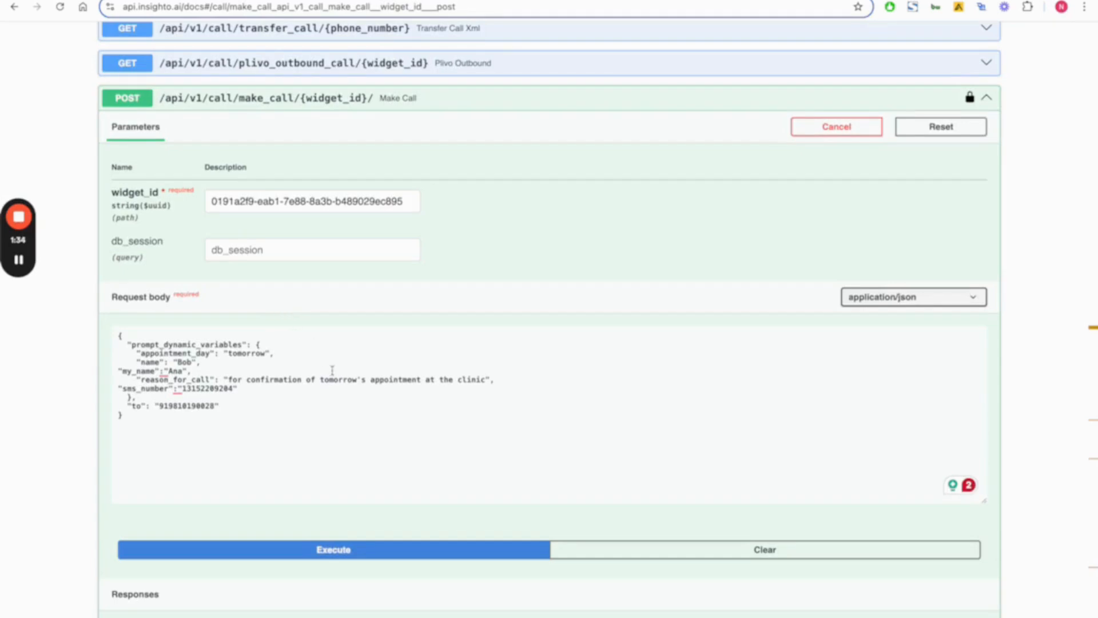
pyautogui.scroll(-1, 331, 370)
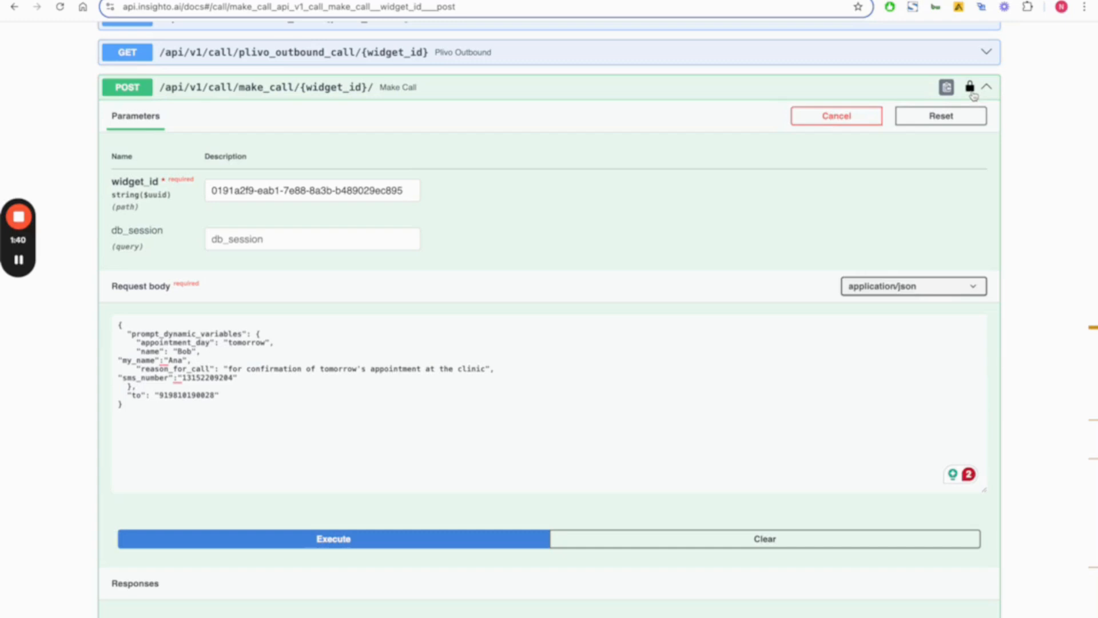
pyautogui.click(264, 343)
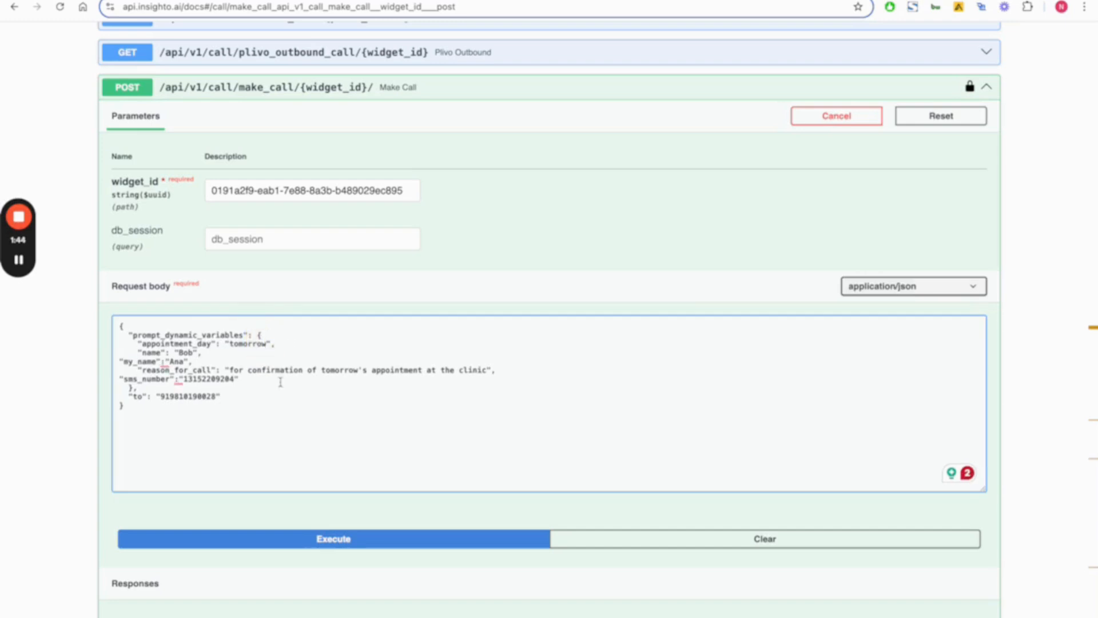
pyautogui.doubleClick(192, 335)
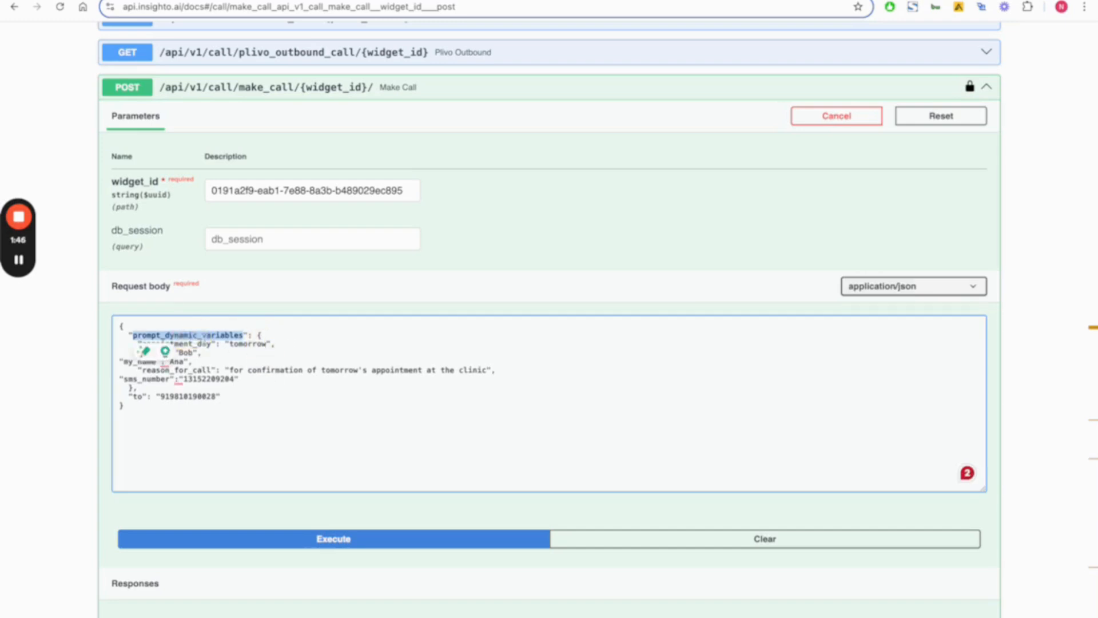
pyautogui.click(220, 343)
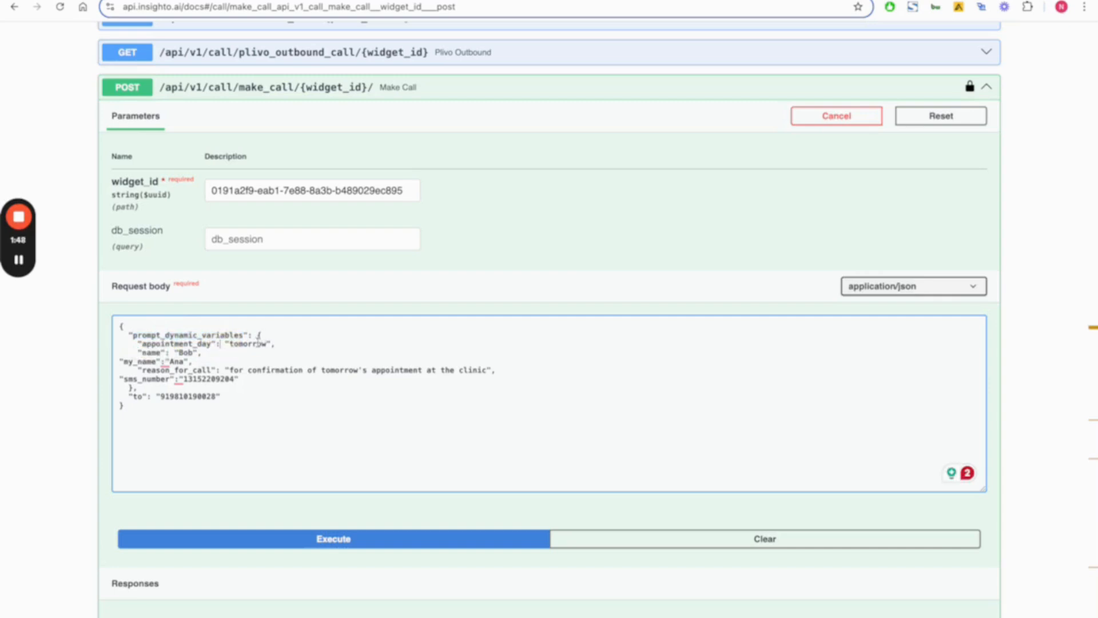
# Step: Check the remaining variables and the destination number in the request body, and execute the Make Call request
pyautogui.click(163, 343)
pyautogui.click(191, 382)
pyautogui.doubleClick(189, 397)
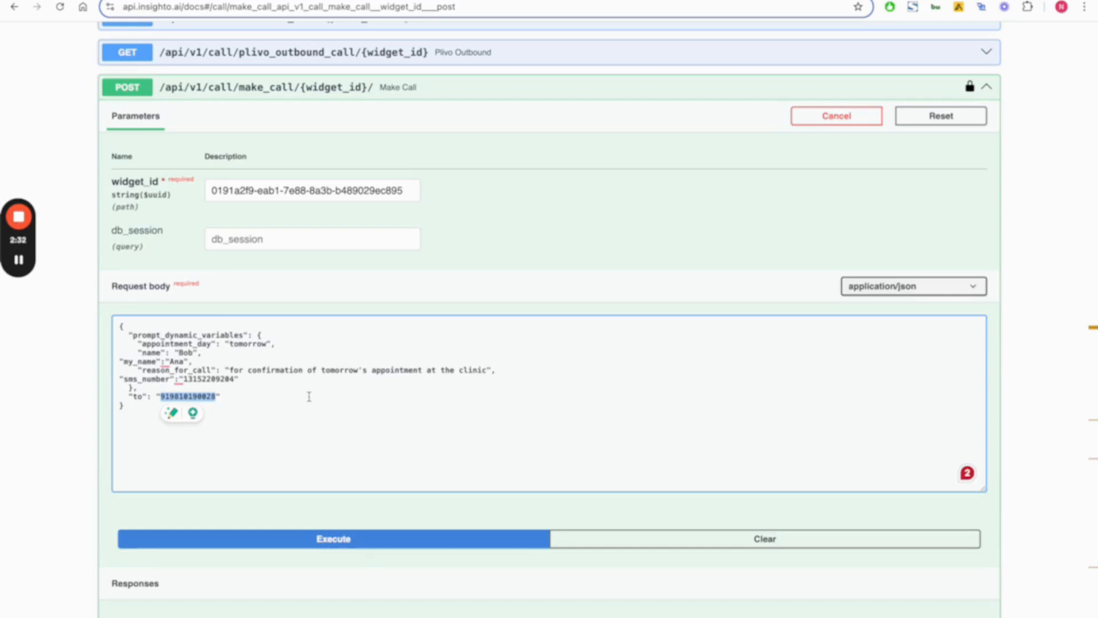
pyautogui.click(319, 540)
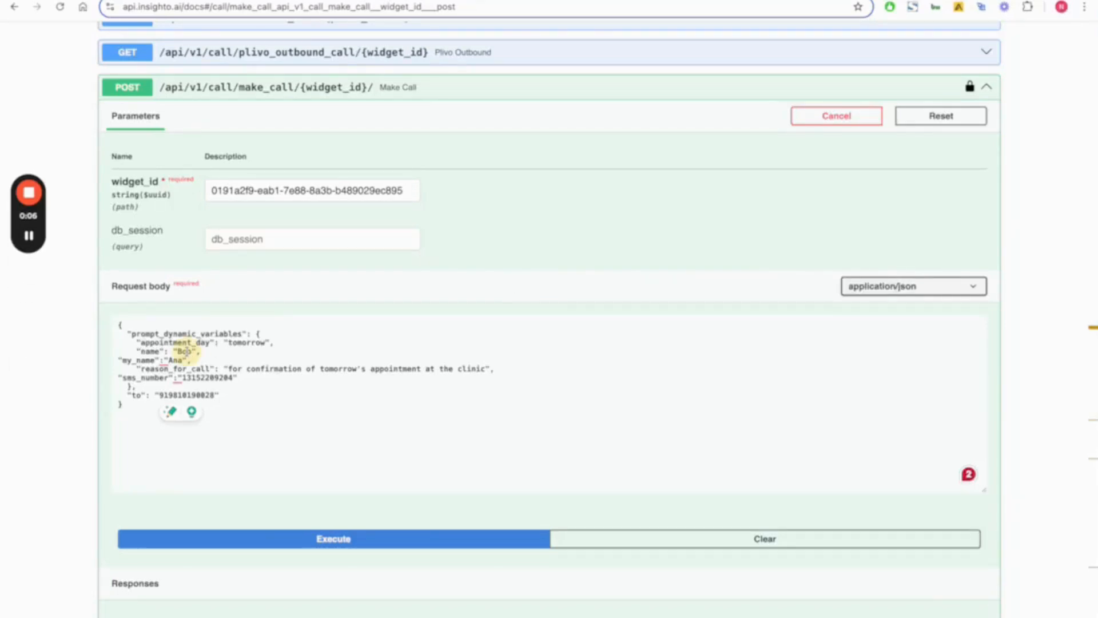
# Step: Examine the reason_for_call value in the Make Call request body
pyautogui.moveTo(230, 369); pyautogui.dragTo(303, 370)
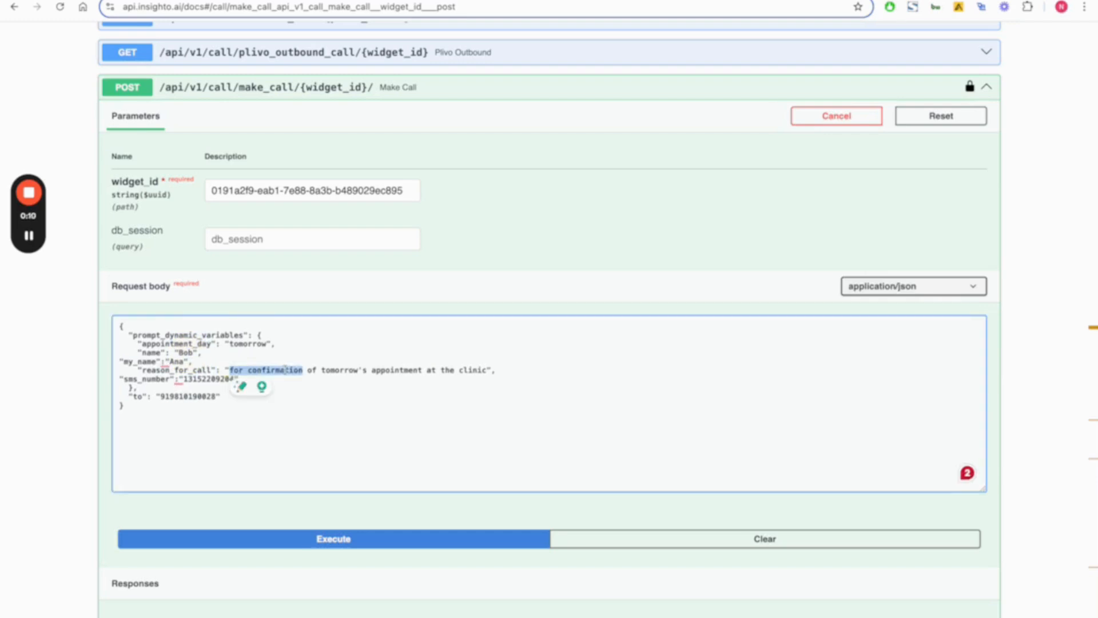